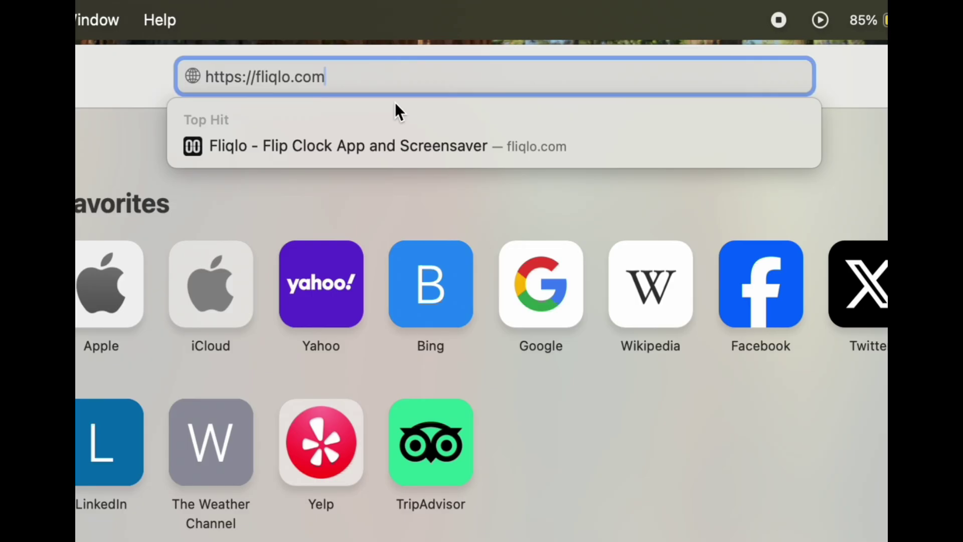
# Step: Load fliqlo.com and download the Mac version (Fliqlo 1.9.4.dmg), dismissing the ad and allowing the download
pyautogui.press('Return')
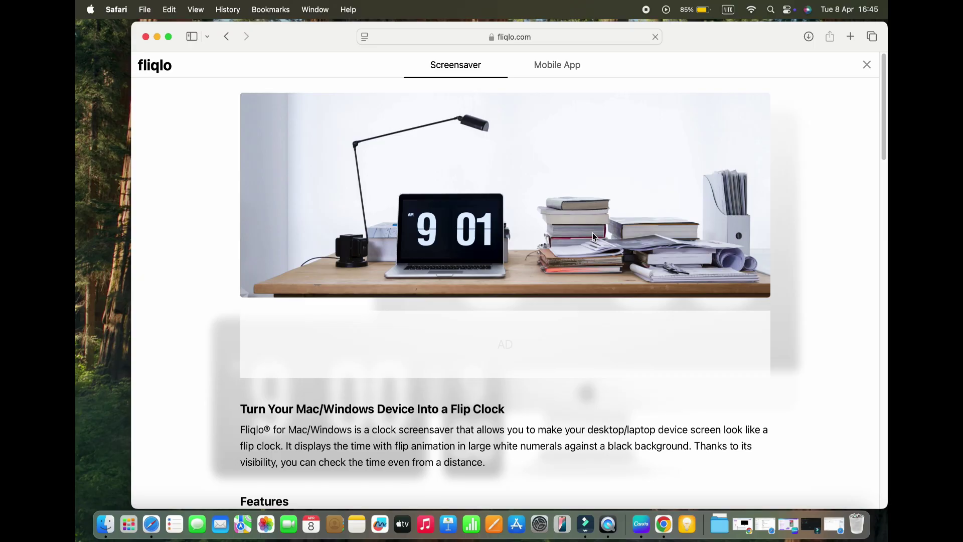
pyautogui.scroll(-2, 498, 240)
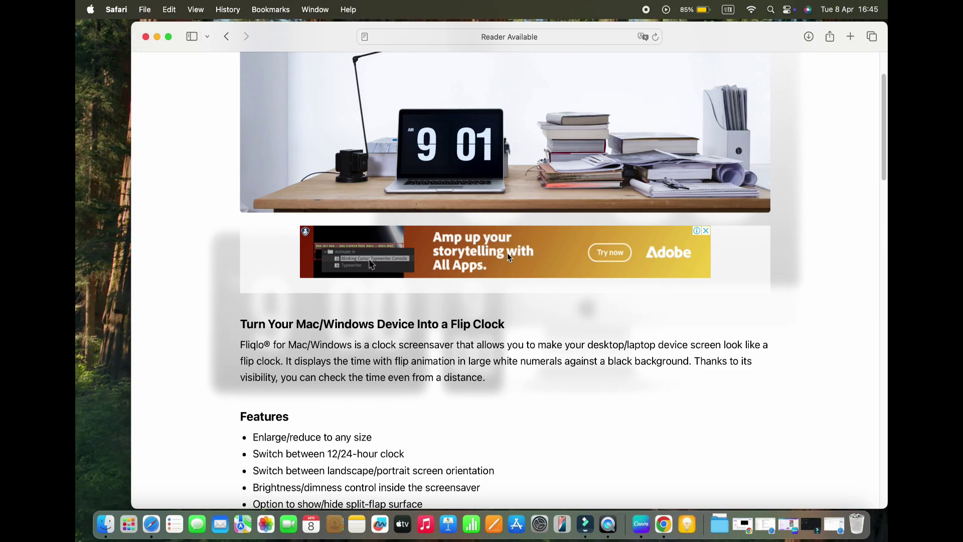
pyautogui.scroll(-3, 507, 253)
pyautogui.scroll(-3, 508, 265)
pyautogui.scroll(-2, 510, 275)
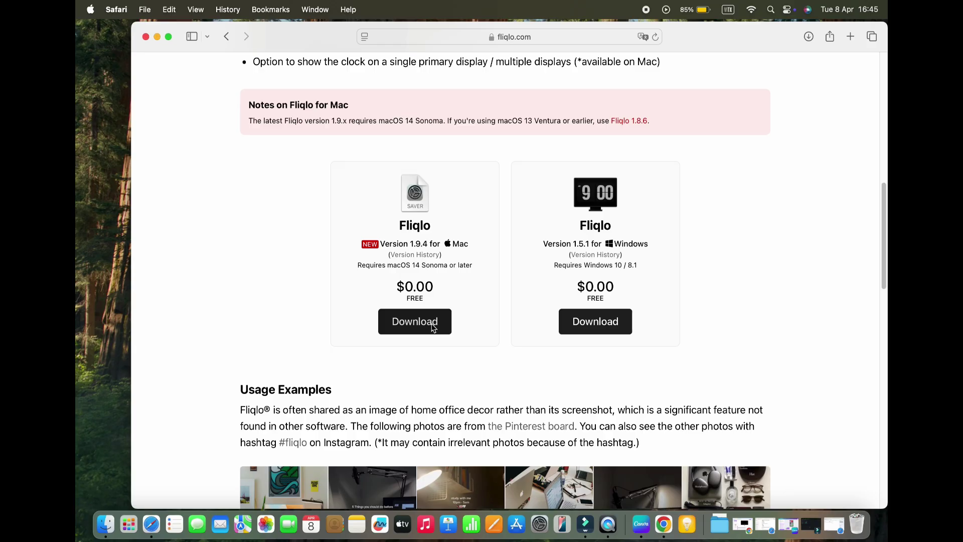
pyautogui.click(431, 329)
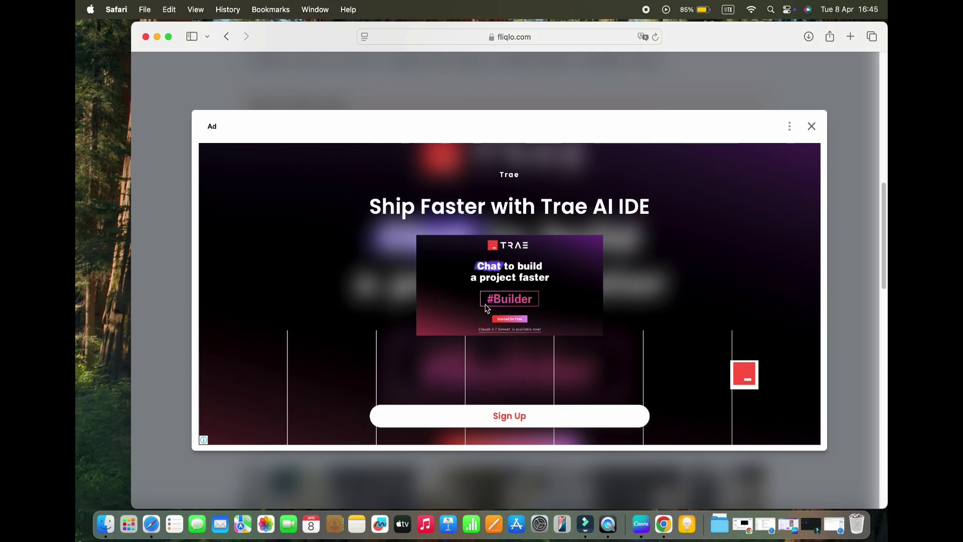
pyautogui.click(812, 129)
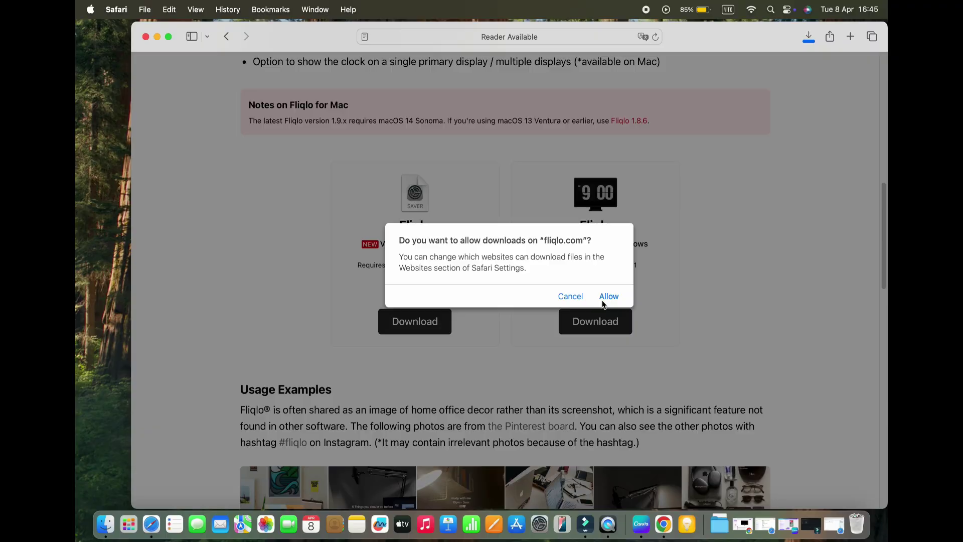
pyautogui.click(608, 296)
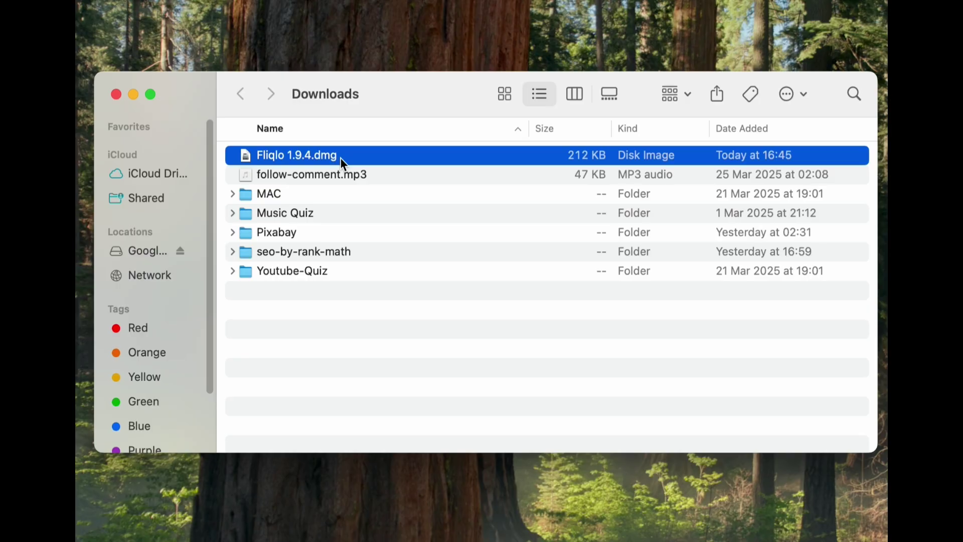
# Step: Open Fliqlo 1.9.4.dmg from Downloads via its context menu
pyautogui.rightClick(324, 158)
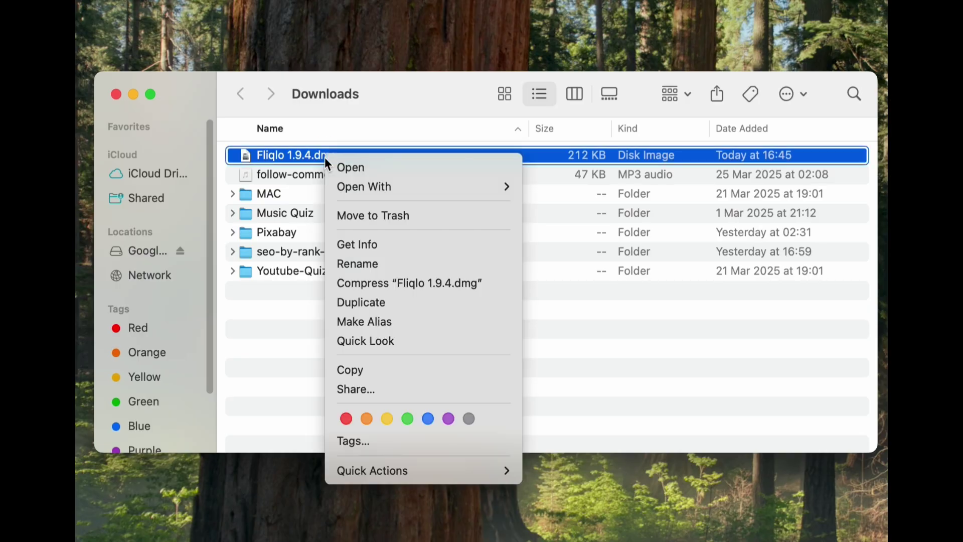
pyautogui.click(367, 167)
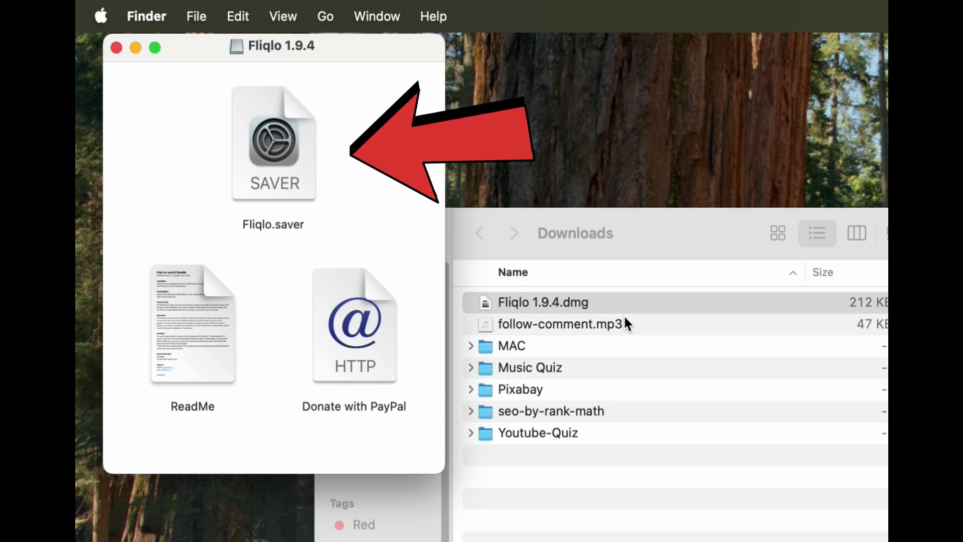
# Step: Install Fliqlo.saver for this user only and show all Other screen savers
pyautogui.doubleClick(285, 168)
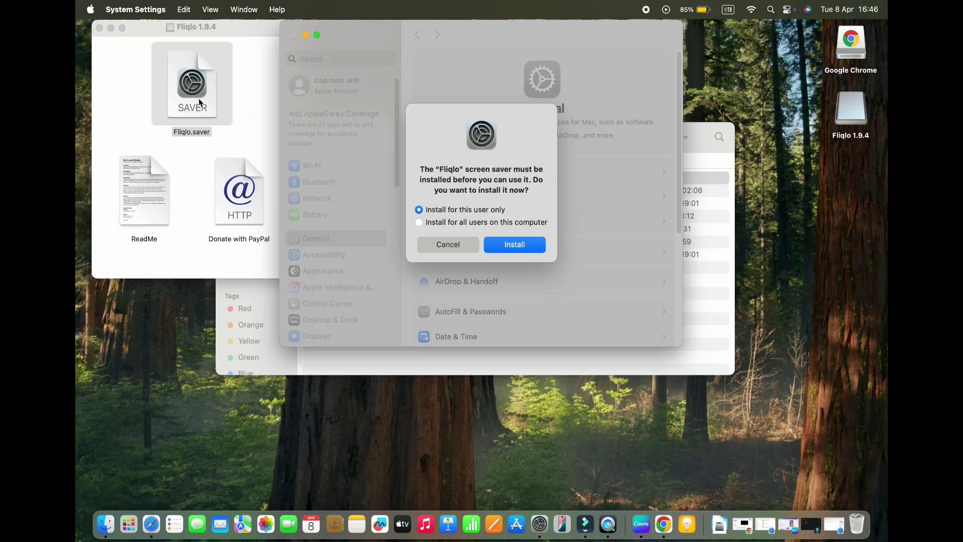
pyautogui.click(526, 245)
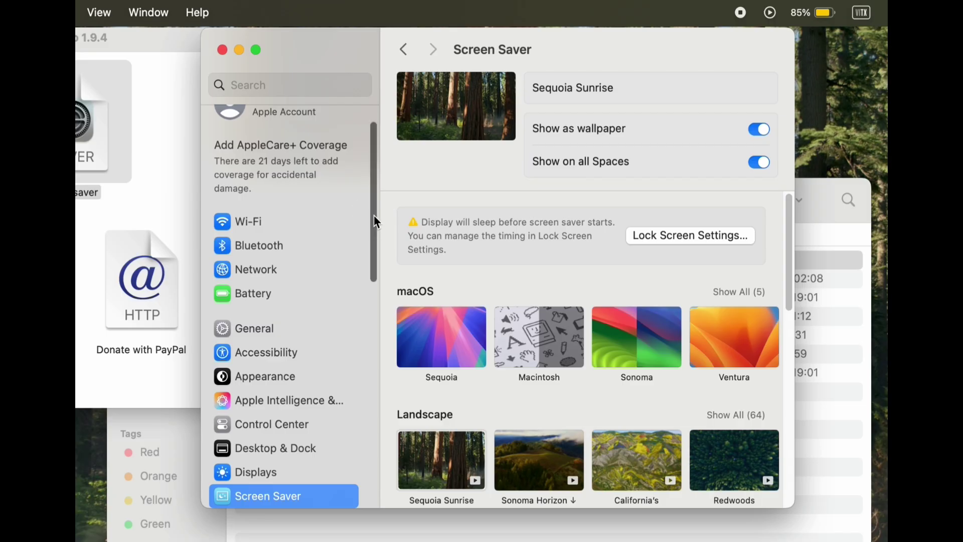
pyautogui.moveTo(374, 214); pyautogui.dragTo(316, 289)
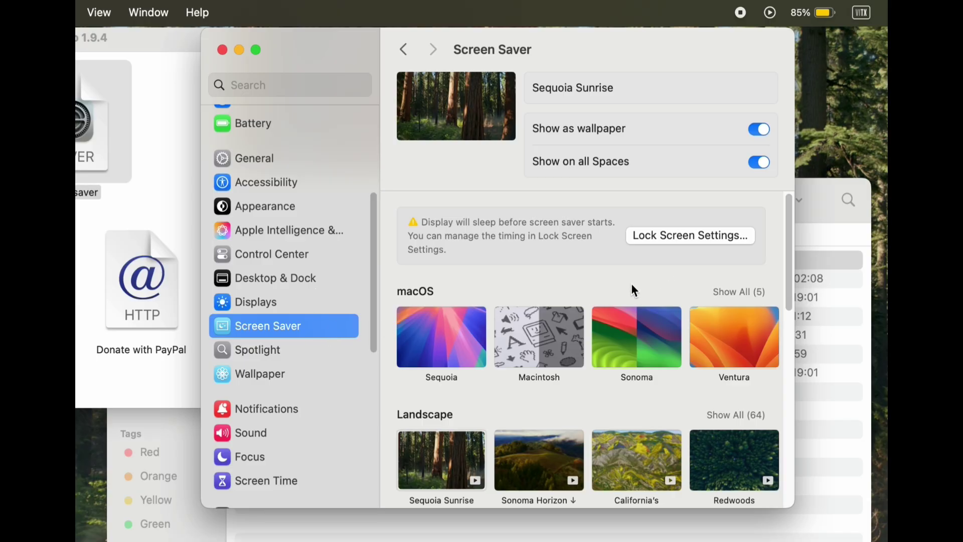
pyautogui.moveTo(787, 236); pyautogui.dragTo(805, 432)
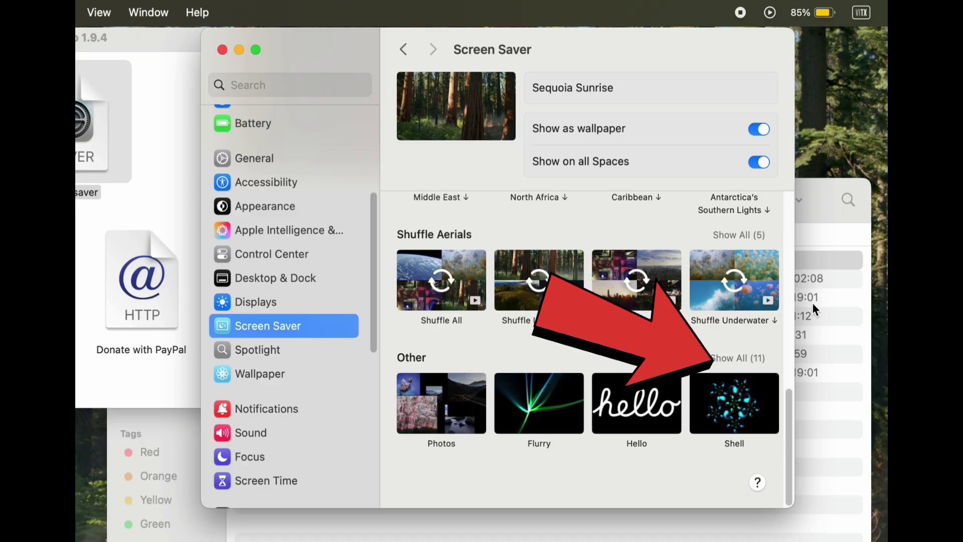
pyautogui.click(742, 358)
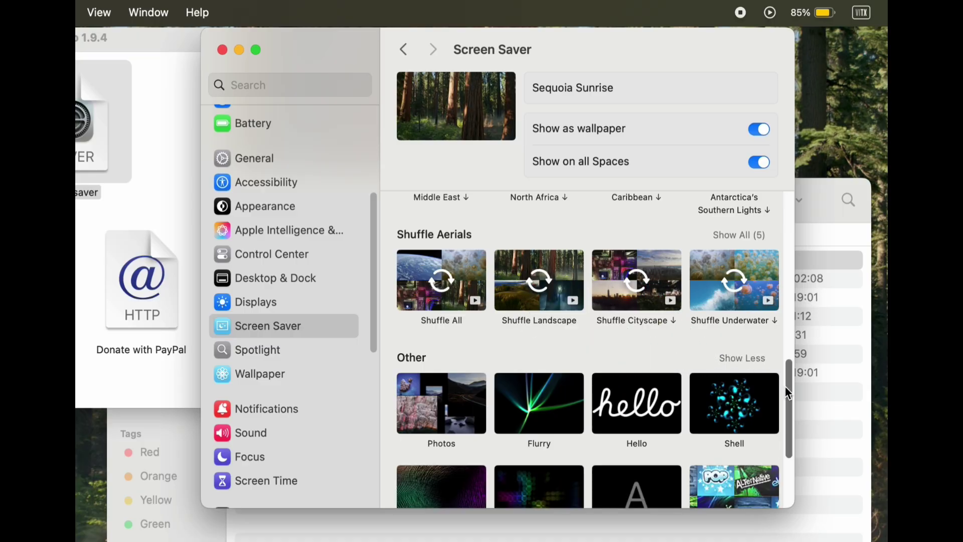
pyautogui.moveTo(786, 386); pyautogui.dragTo(790, 438)
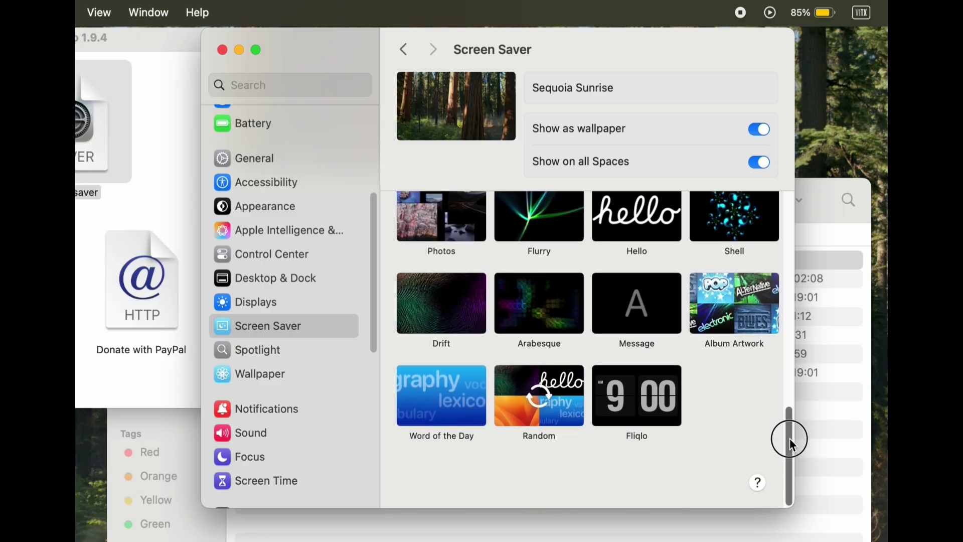
# Step: Select the Fliqlo screen saver with 1-12 AM/PM time format and full scale and brightness
pyautogui.click(649, 407)
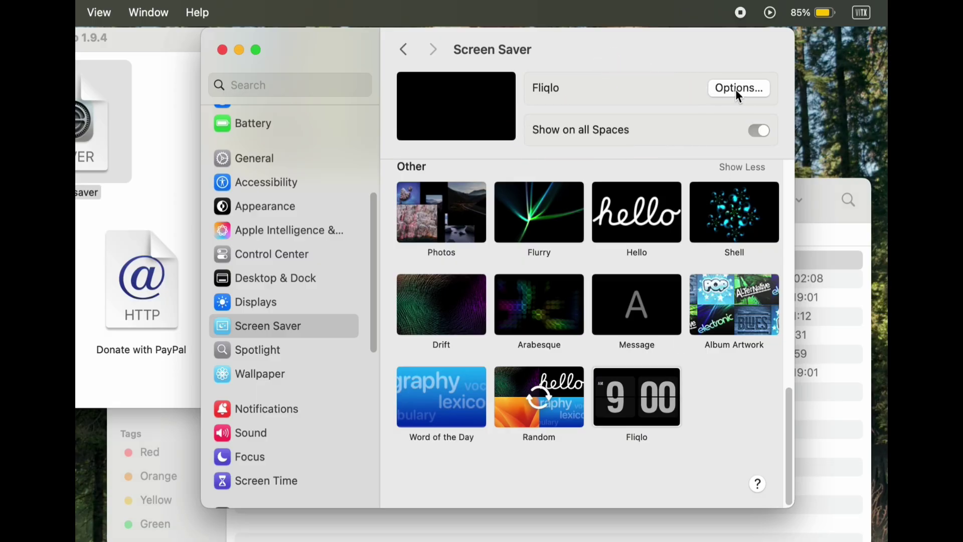
pyautogui.click(735, 89)
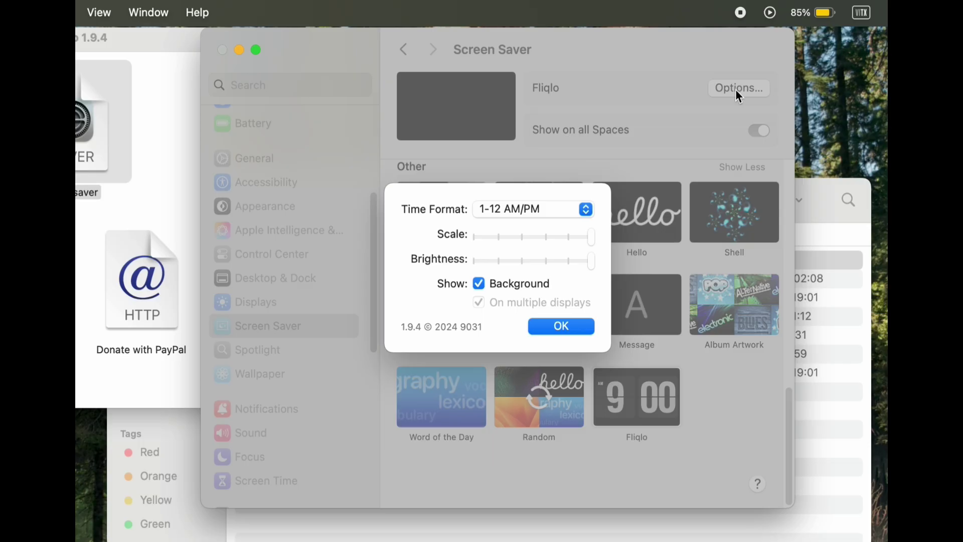
pyautogui.click(586, 209)
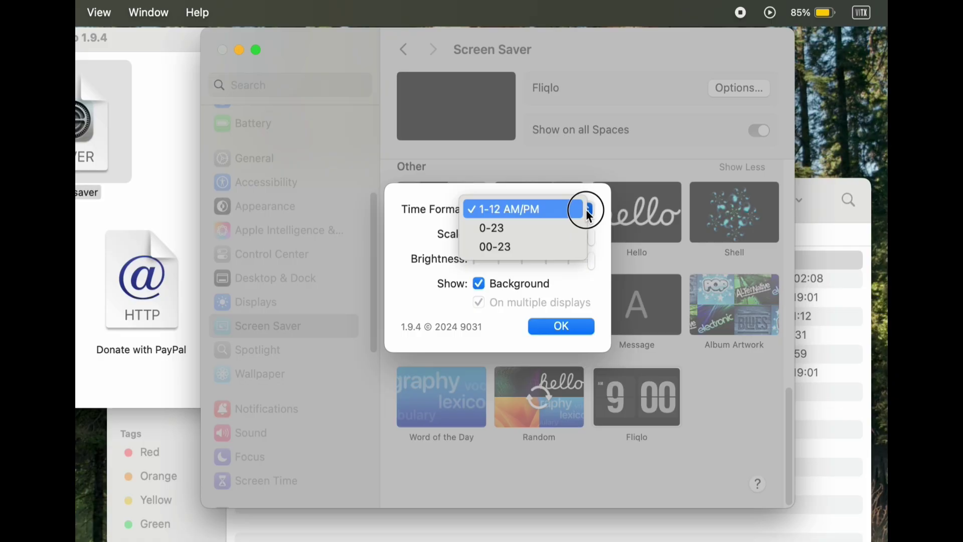
pyautogui.click(586, 210)
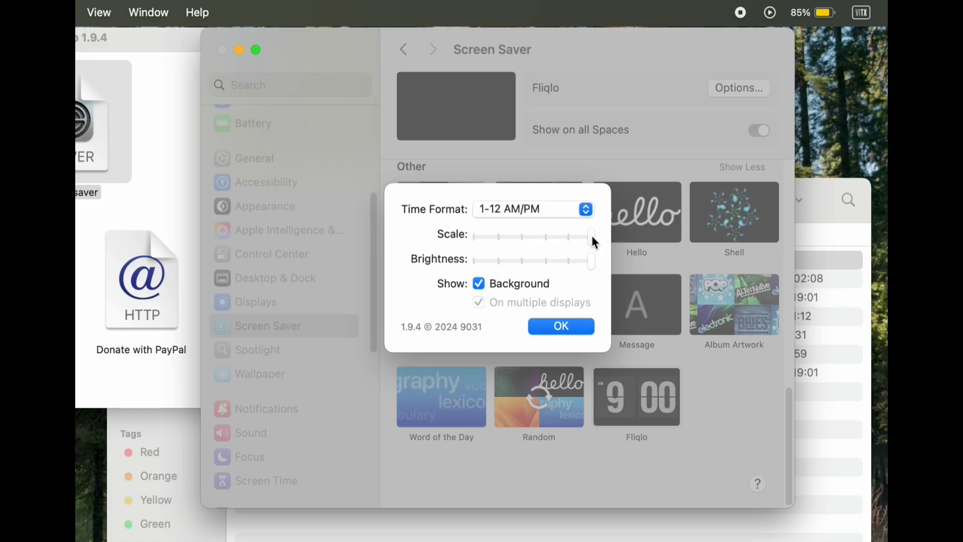
pyautogui.moveTo(592, 236); pyautogui.dragTo(590, 247)
pyautogui.moveTo(596, 262)
pyautogui.mouseDown()
pyautogui.moveTo(476, 265)
pyautogui.moveTo(589, 268)
pyautogui.mouseUp()
pyautogui.click(567, 325)
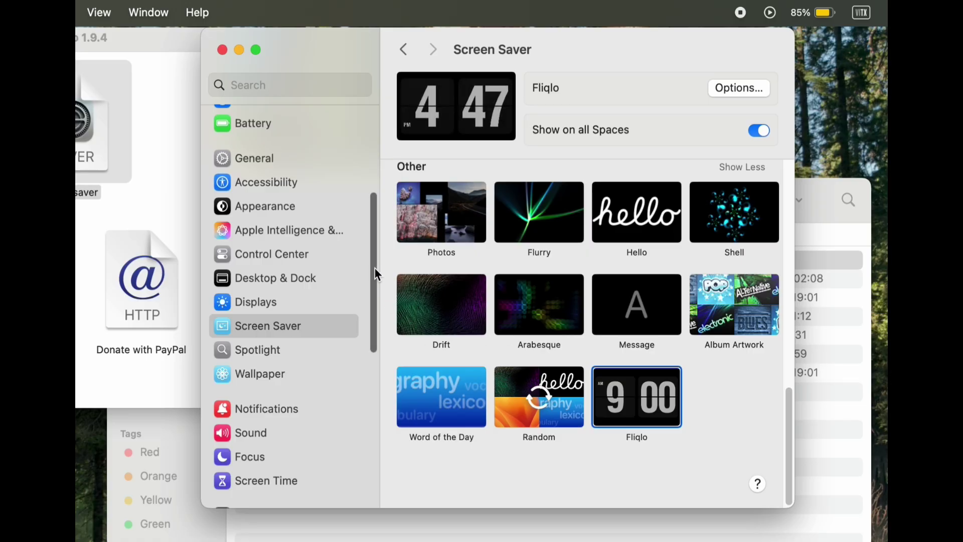
pyautogui.moveTo(375, 258); pyautogui.dragTo(379, 327)
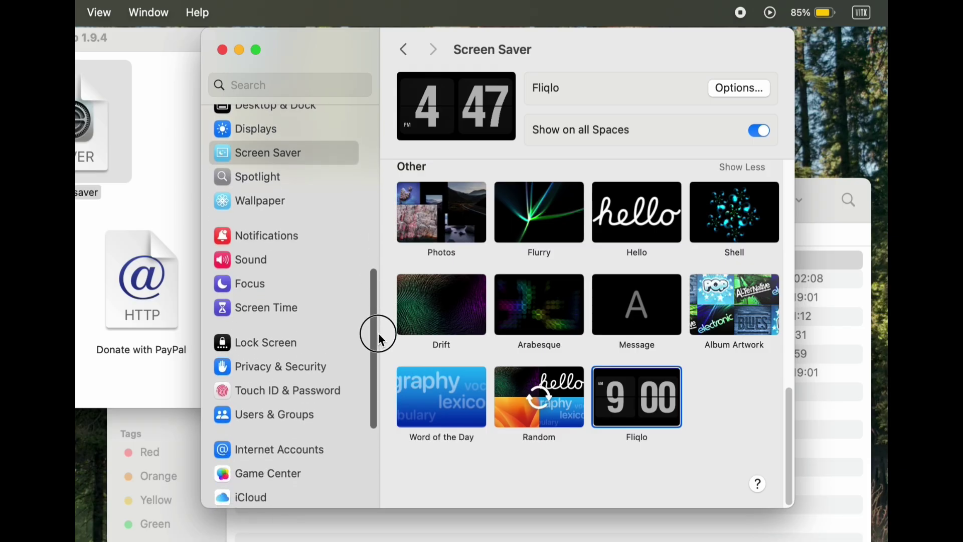
pyautogui.moveTo(379, 328); pyautogui.dragTo(379, 339)
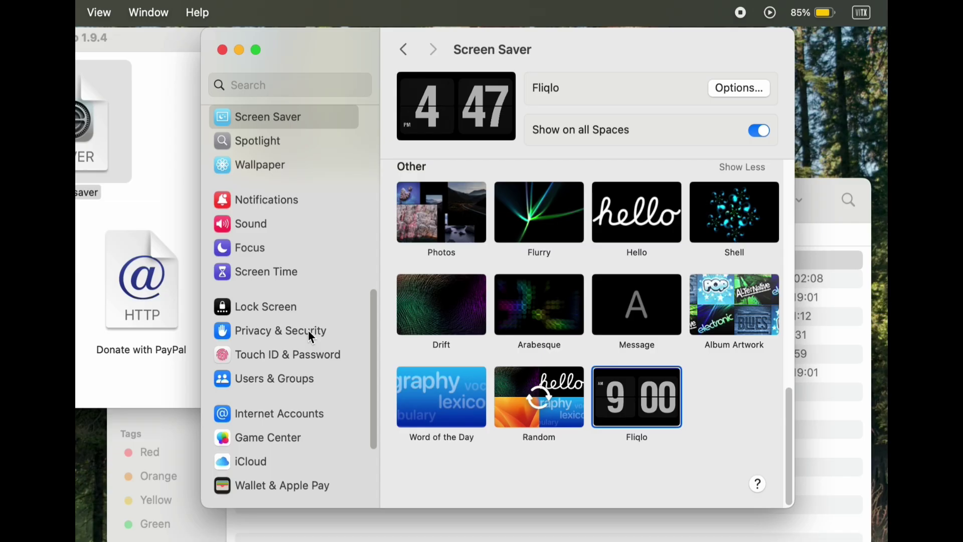
# Step: In Lock Screen, change the screen saver start delay from 20 minutes to 1 minute
pyautogui.click(282, 308)
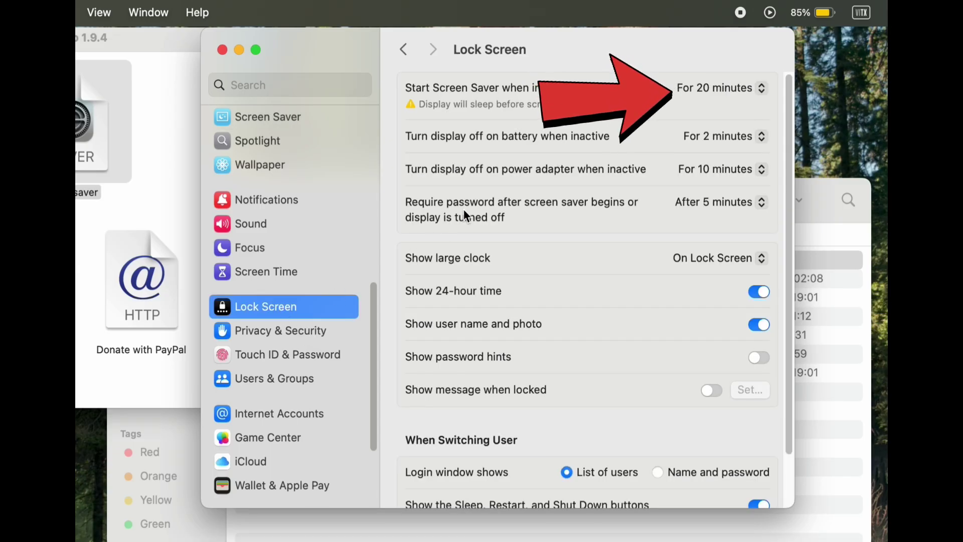
pyautogui.click(745, 90)
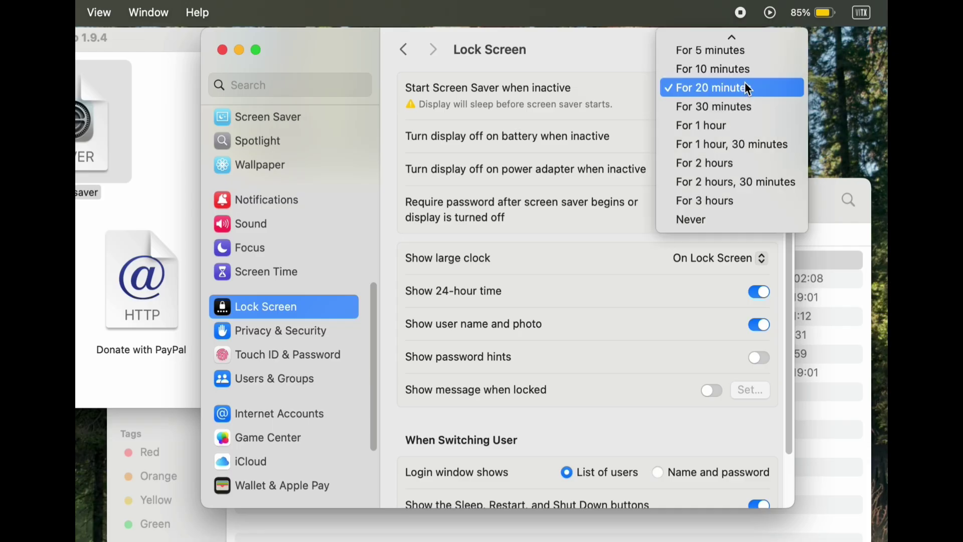
pyautogui.moveTo(735, 50)
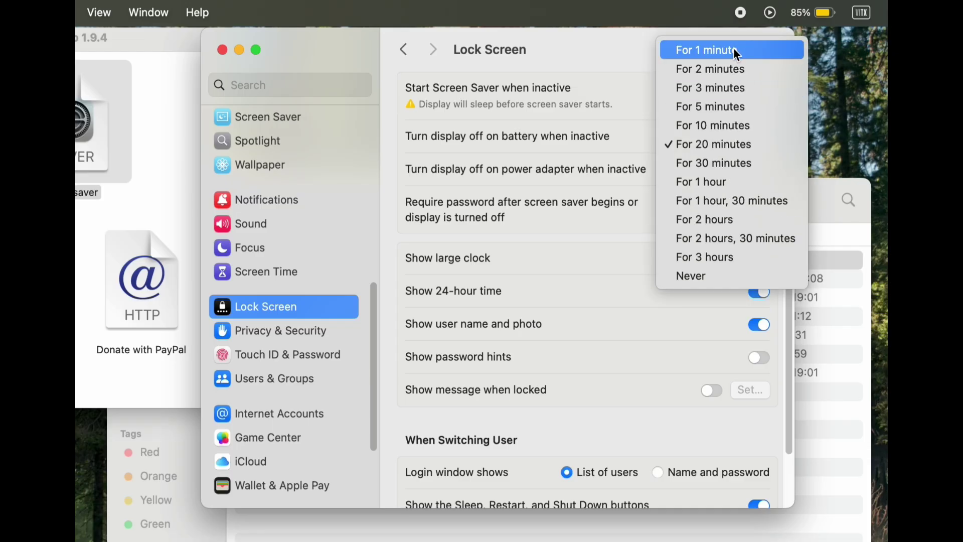
pyautogui.click(739, 49)
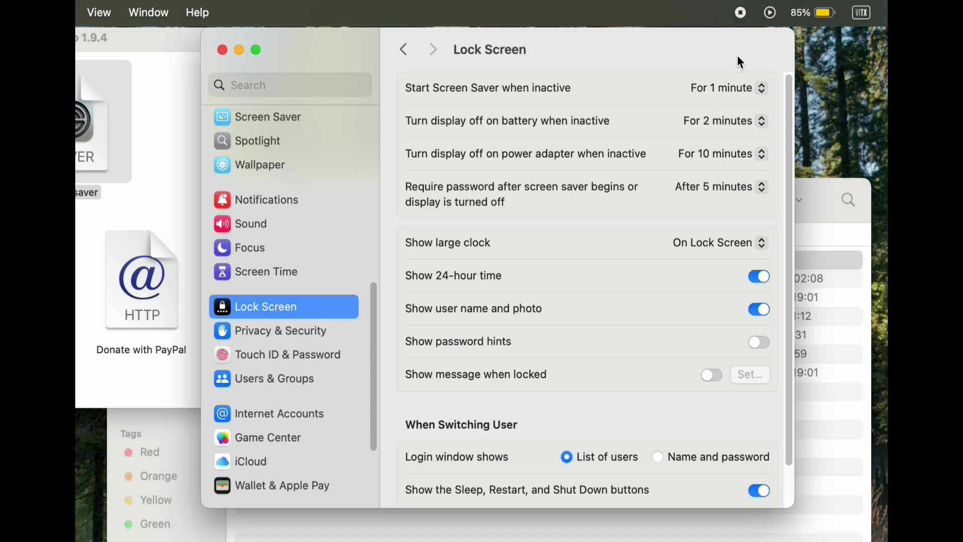